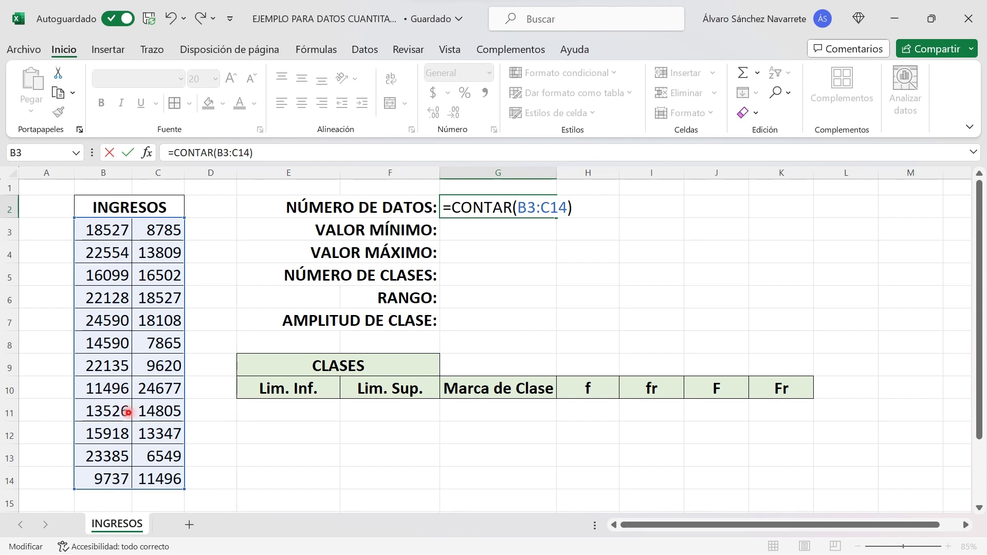
- Confirm the count formula =CONTAR(B3:C14) in G2 and calculate the minimum value in G3 with =MIN(B3:C14)
{"action": "key", "text": "ctrl+Return"}
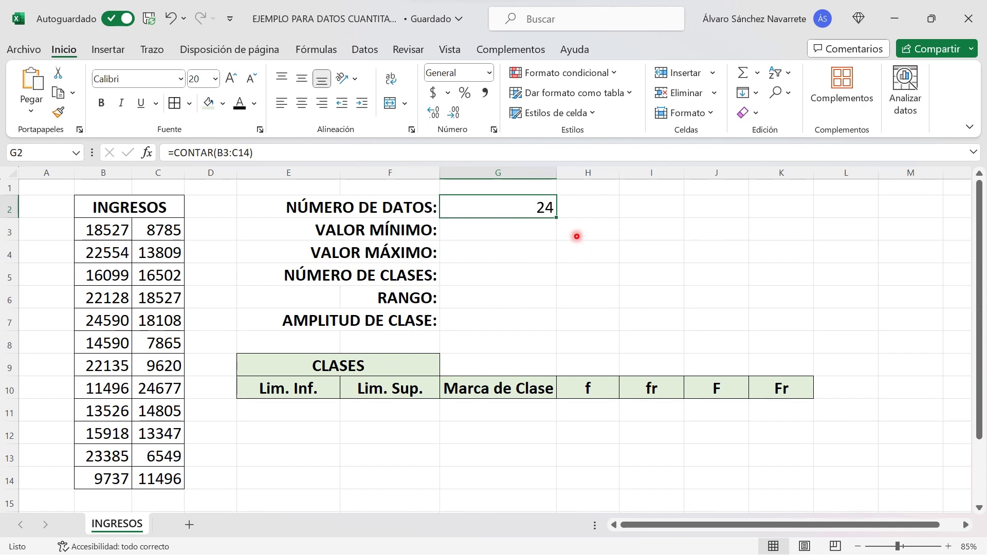
{"action": "key", "text": "Down"}
{"action": "type", "text": "=MIN(B3:C14)"}
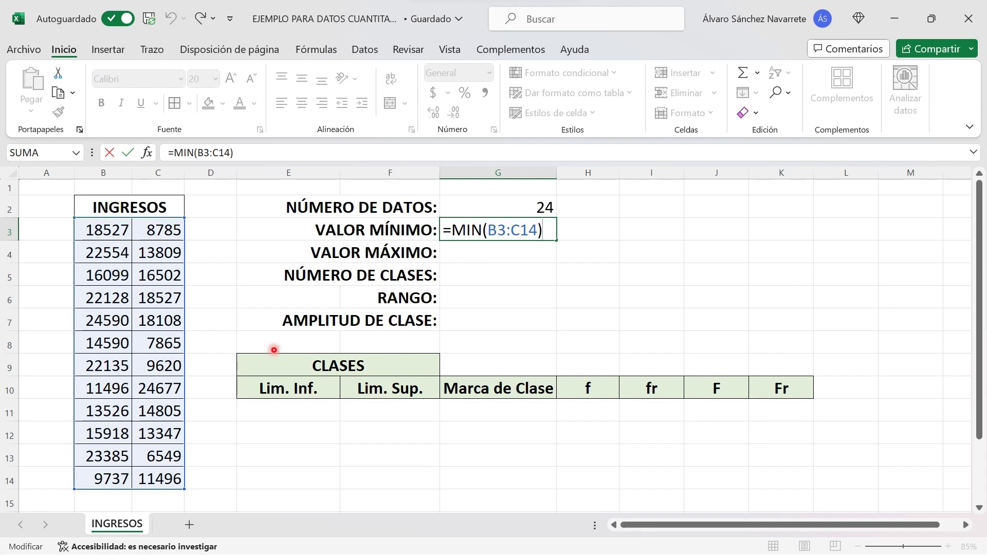
{"action": "key", "text": "ctrl+Return"}
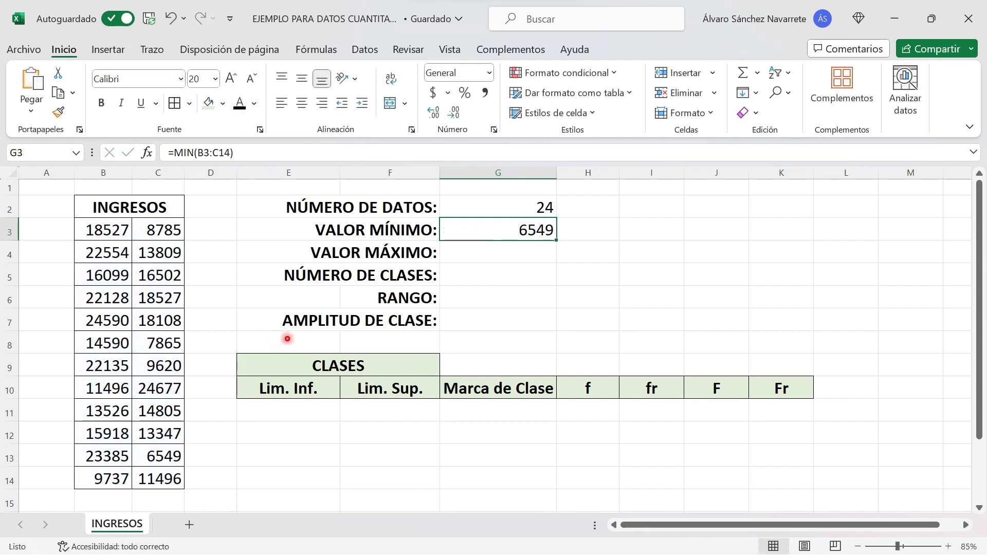
- Calculate the maximum income value in G4 with =MAX(B3:C14)
{"action": "left_click", "coordinate": [555, 260]}
{"action": "type", "text": "=MAX(B3:C14)"}
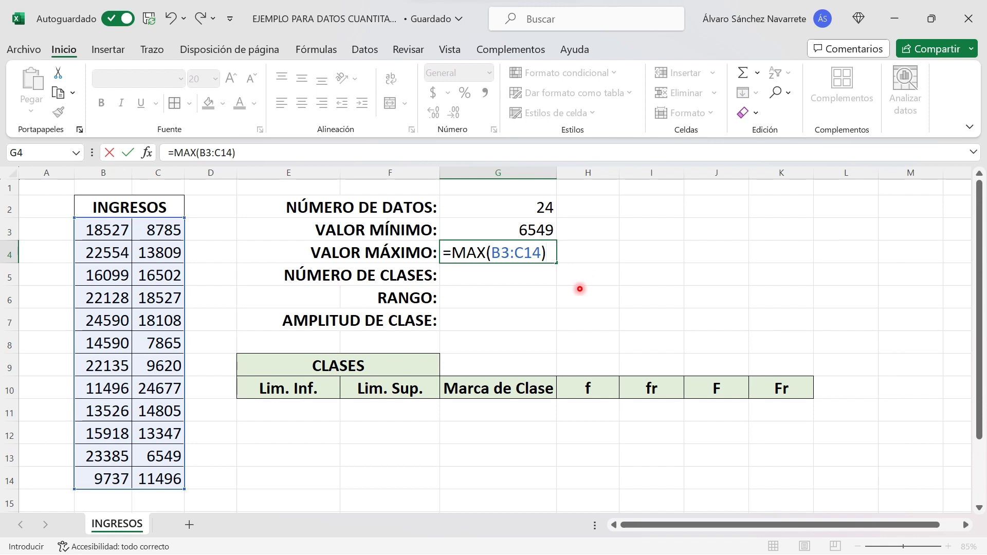
{"action": "key", "text": "ctrl+Return"}
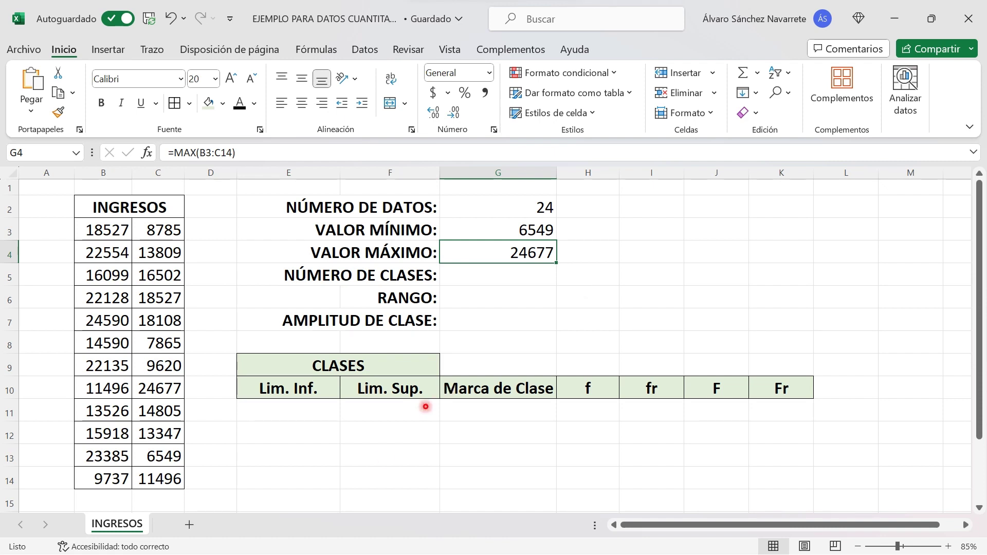
- Calculate the number of classes in G5 with Sturges' rule, =1+3.322*LOG10(G2), and enter the rounded value 5 in H5
{"action": "key", "text": "Down"}
{"action": "type", "text": "=1+3.322*LOG10(G2)"}
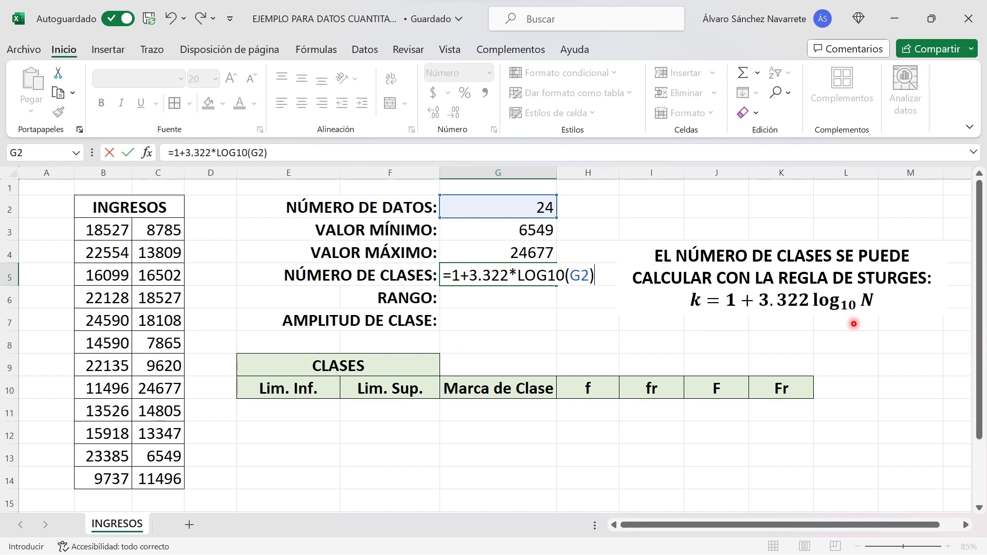
{"action": "key", "text": "ctrl+Return"}
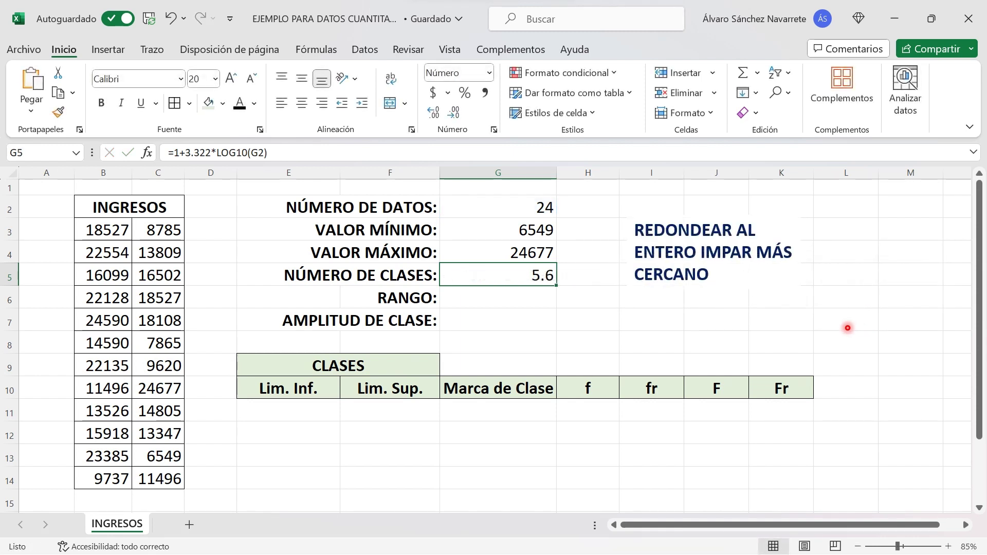
{"action": "key", "text": "Right"}
{"action": "type", "text": "5"}
{"action": "key", "text": "ctrl+Return"}
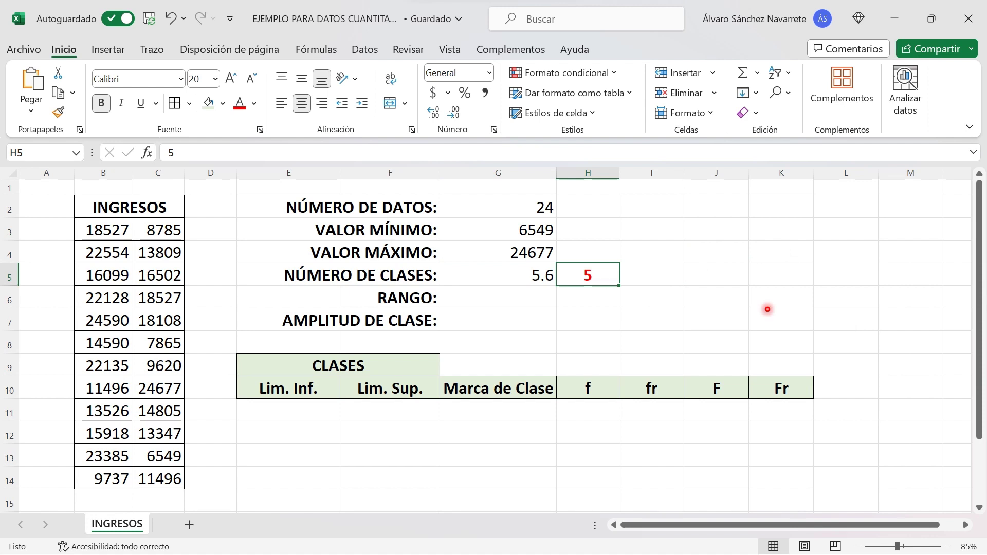
- Calculate the range in G6 with =G4-G3 and the class width in G7 with =G6/H5
{"action": "key", "text": "Left"}
{"action": "key", "text": "Down"}
{"action": "type", "text": "=G4-G3"}
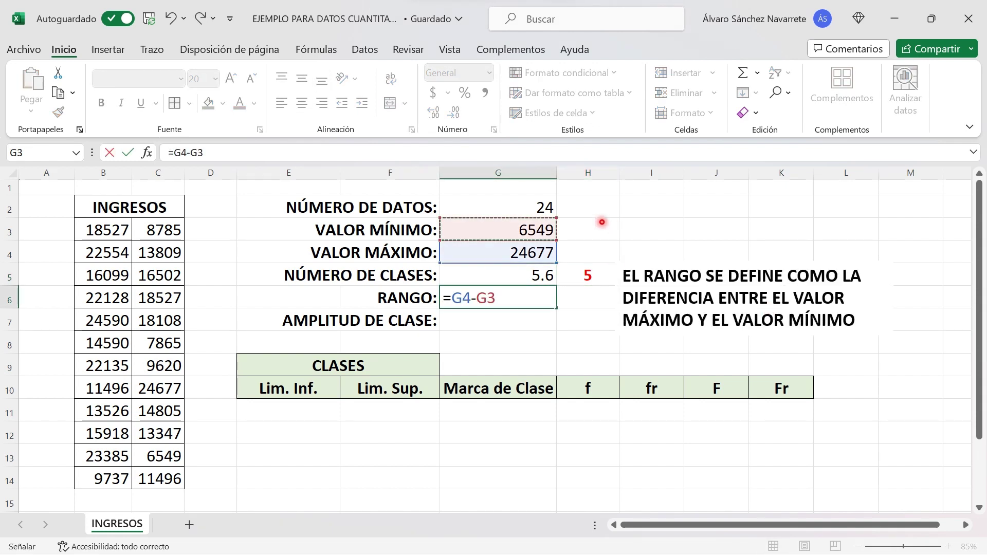
{"action": "key", "text": "ctrl+Return"}
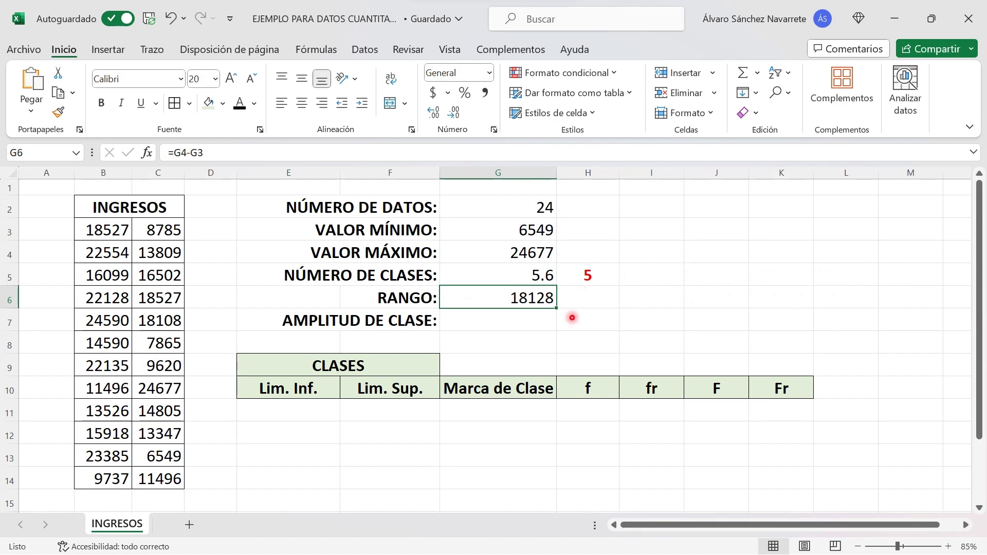
{"action": "key", "text": "Down"}
{"action": "type", "text": "=G6/H5"}
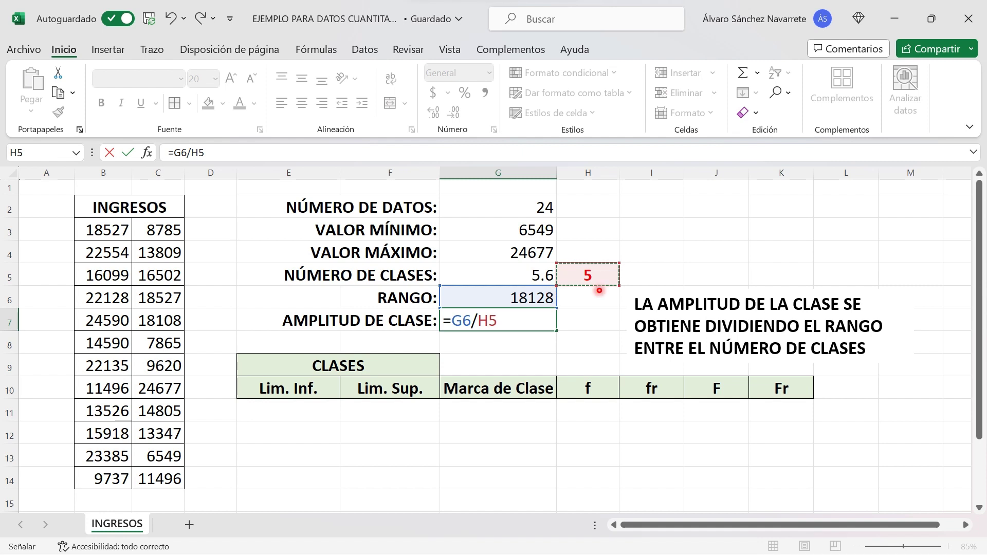
{"action": "key", "text": "ctrl+Return"}
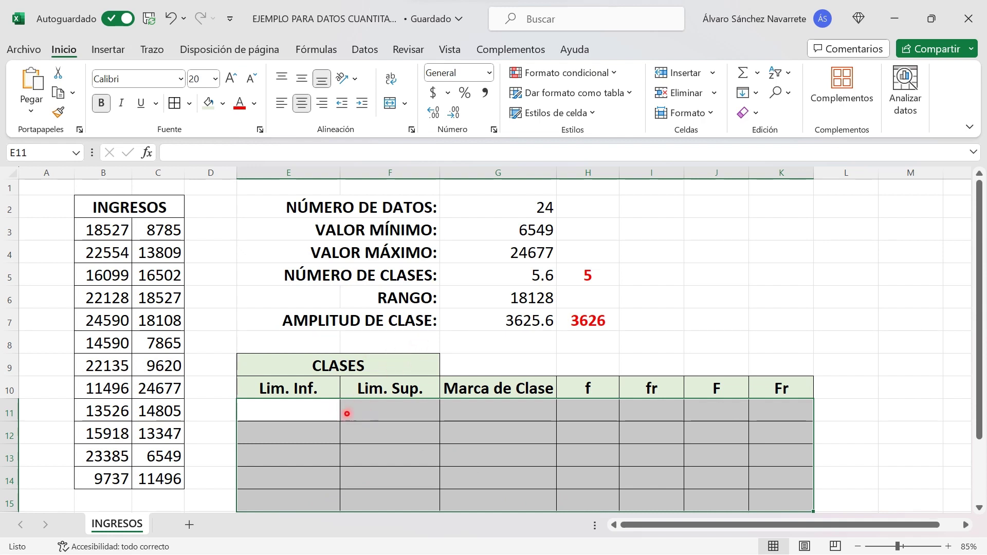
- Set the first class's lower limit in E11 to =G3 and its upper limit in F11 to =E11+H$7
{"action": "type", "text": "="}
{"action": "left_click", "coordinate": [498, 230]}
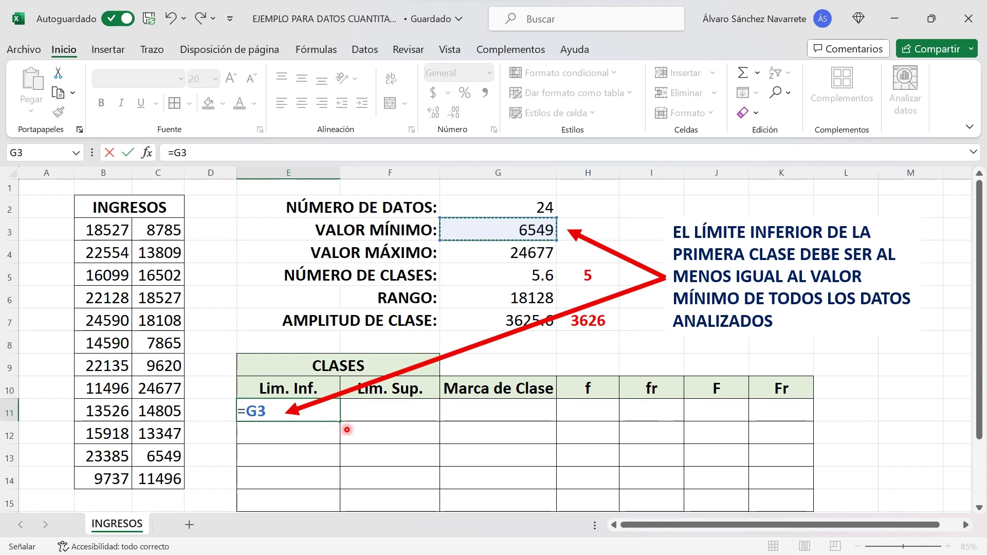
{"action": "key", "text": "ctrl+Return"}
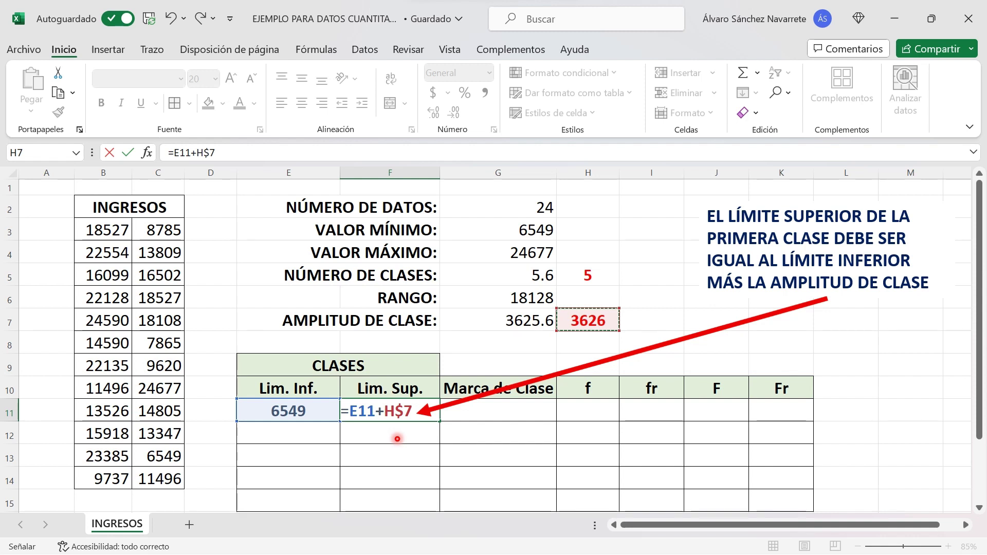
{"action": "key", "text": "ctrl+Return"}
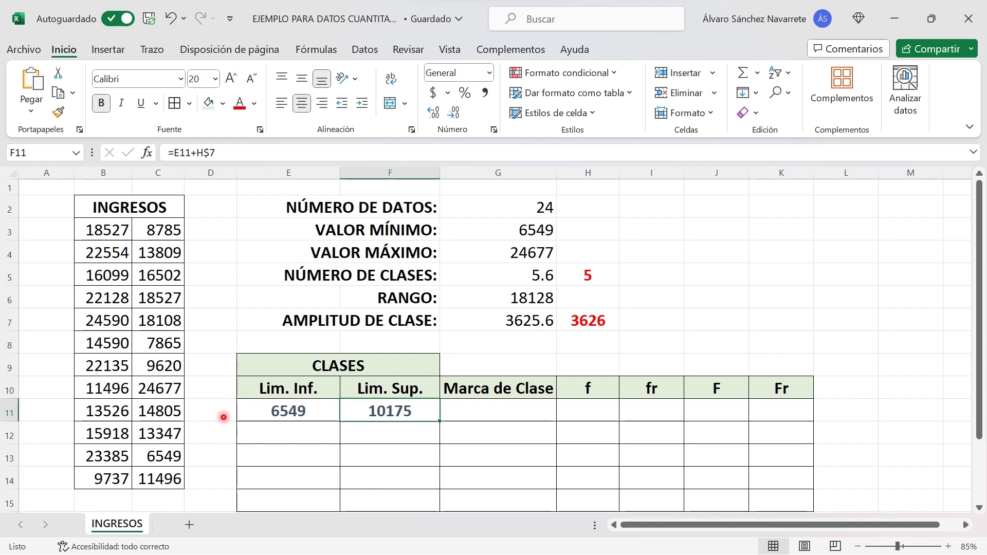
- Set the second class's lower limit in E12 to =F11+1
{"action": "key", "text": "Down"}
{"action": "key", "text": "Left"}
{"action": "type", "text": "=F11+1"}
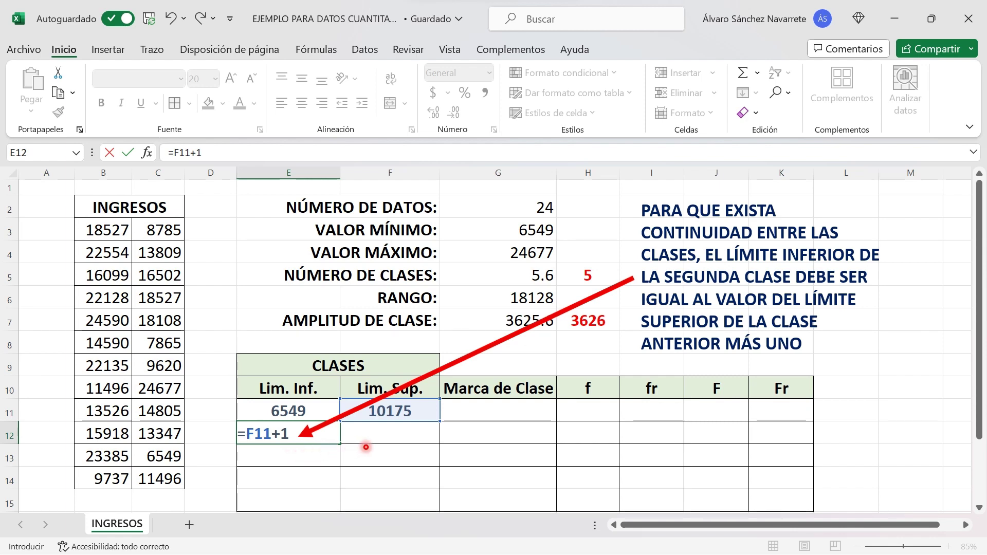
{"action": "key", "text": "ctrl+Return"}
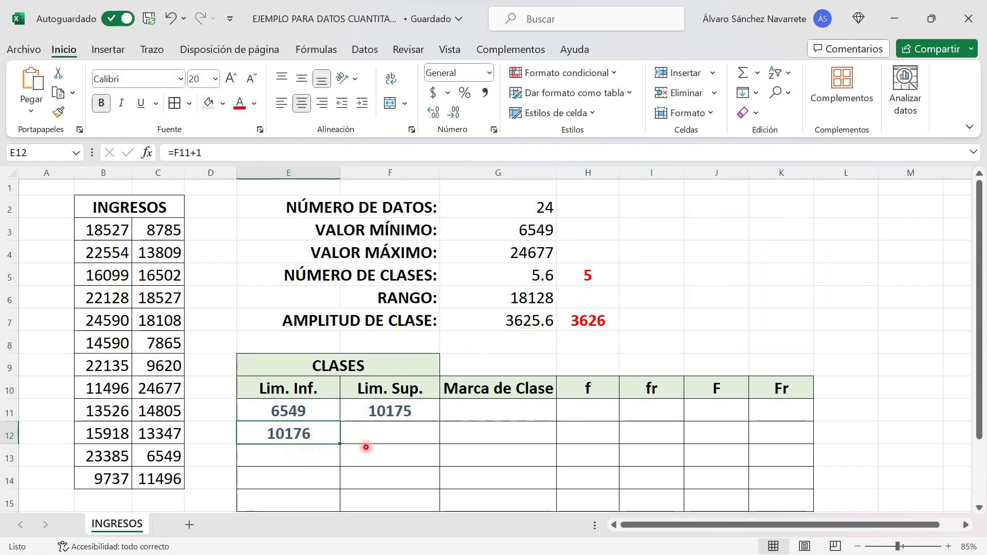
- Fill the lower limit formula from E12 down to E15 and the upper limit formula from F11 down to F15
{"action": "key", "text": "shift+Down"}
{"action": "key", "text": "shift+Down"}
{"action": "key", "text": "shift+Down"}
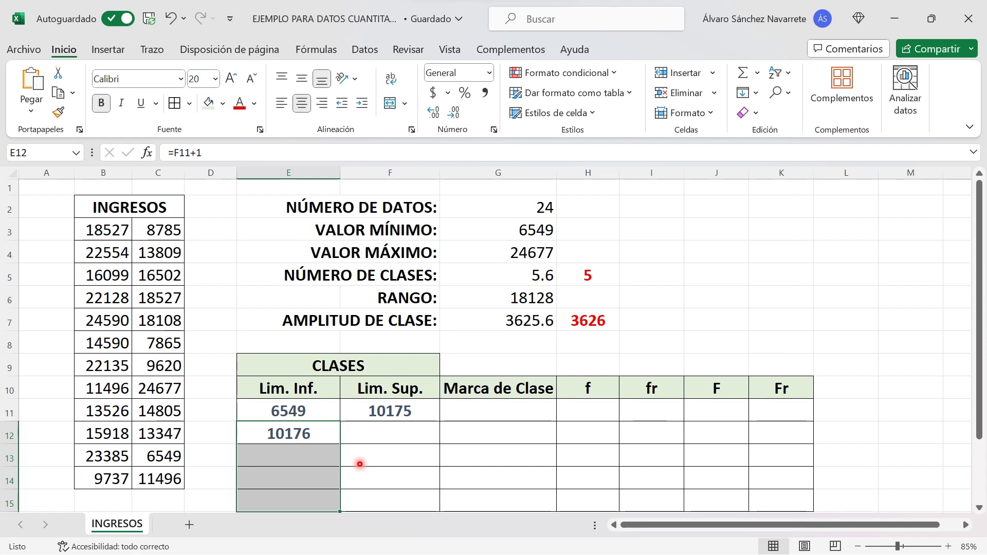
{"action": "key", "text": "ctrl+j"}
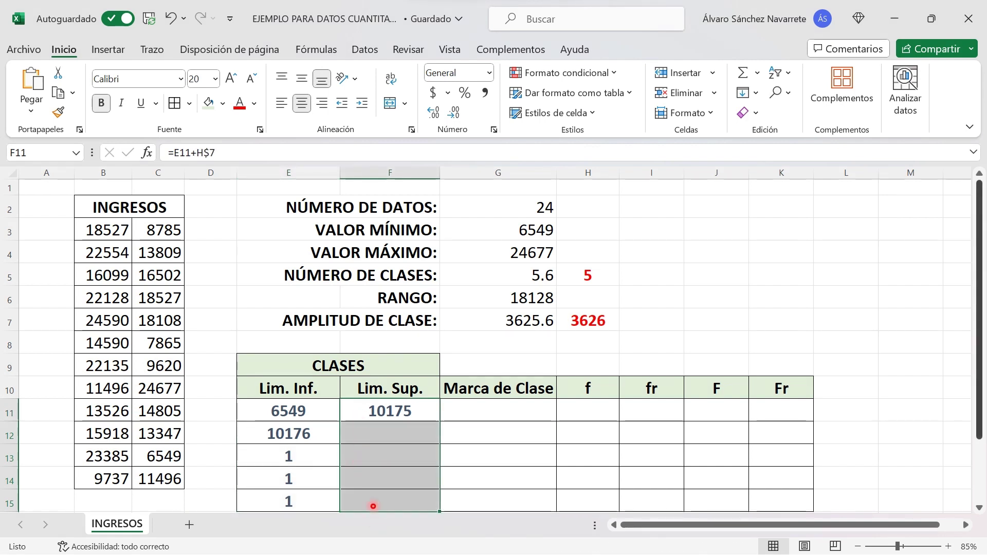
{"action": "key", "text": "ctrl+j"}
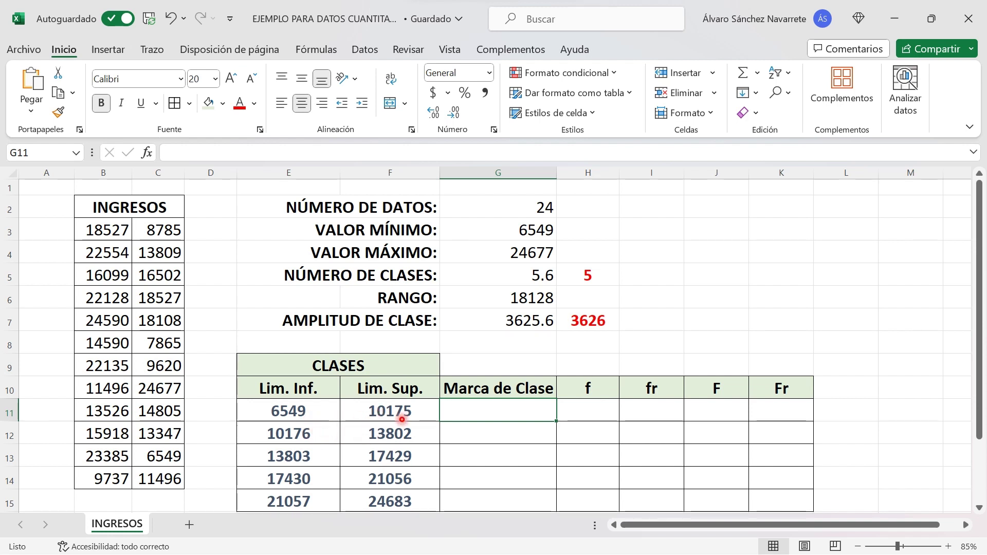
- Calculate the class mark in G11 with =PROMEDIO(E11:F11) and fill it down to G15
{"action": "type", "text": "=PROMEDIO(E11:F11)"}
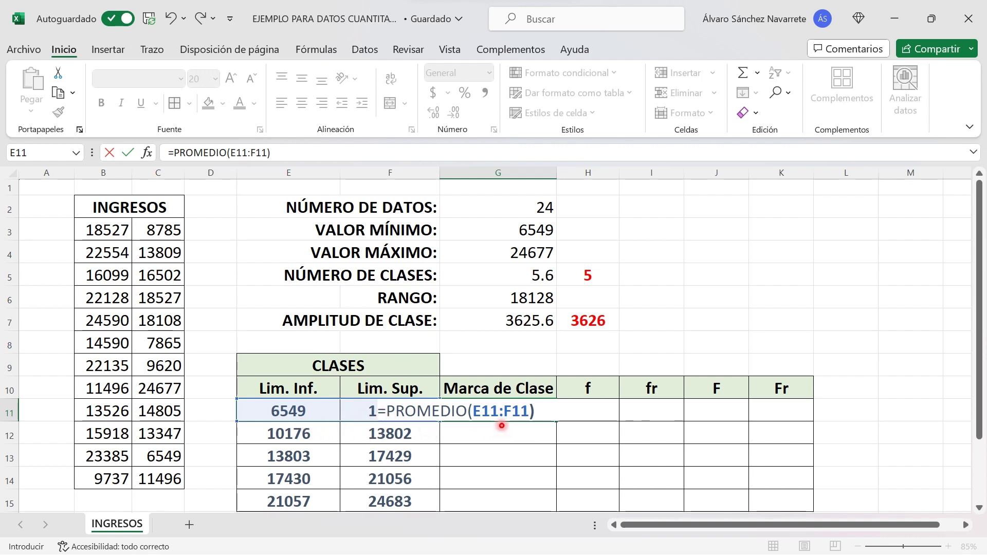
{"action": "key", "text": "ctrl+Return"}
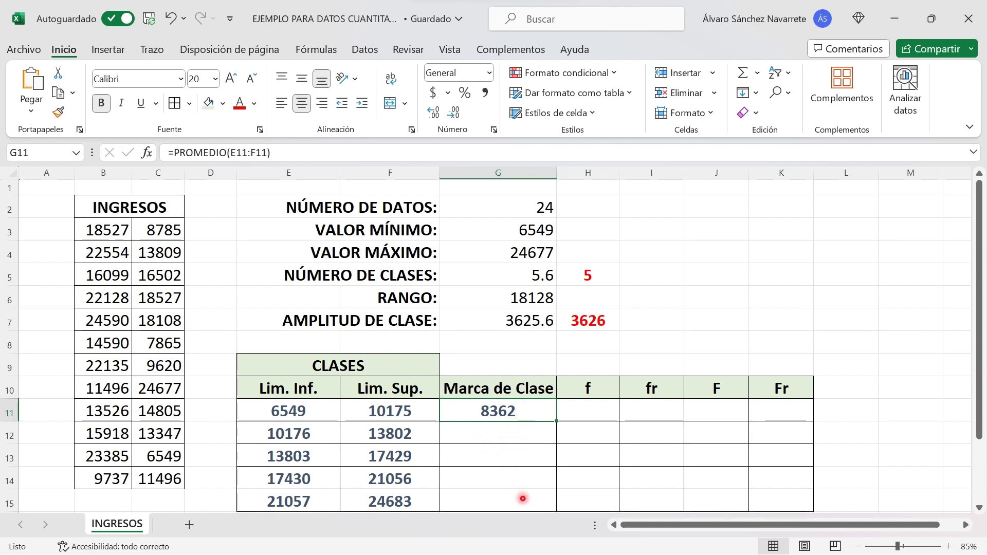
{"action": "left_click", "coordinate": [523, 498], "text": "shift"}
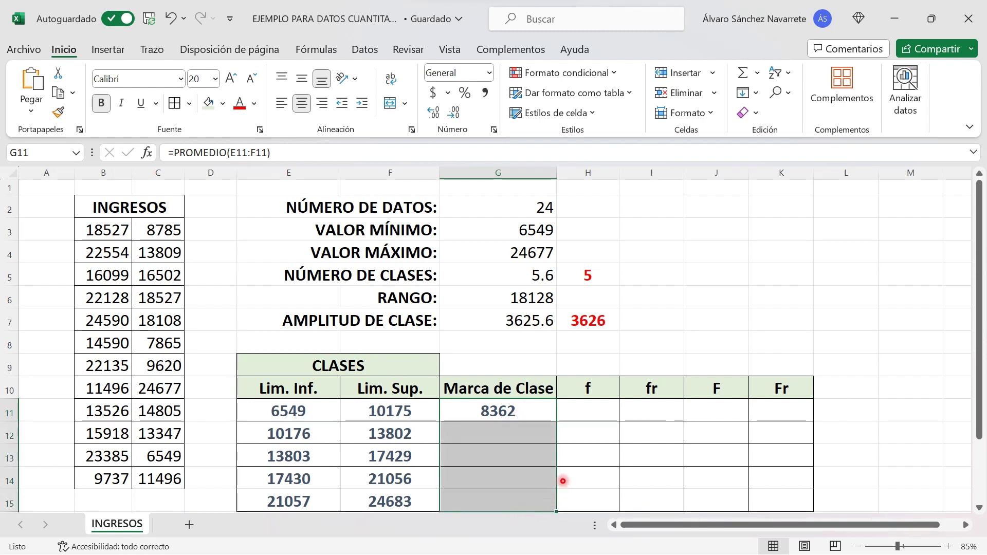
{"action": "key", "text": "ctrl+j"}
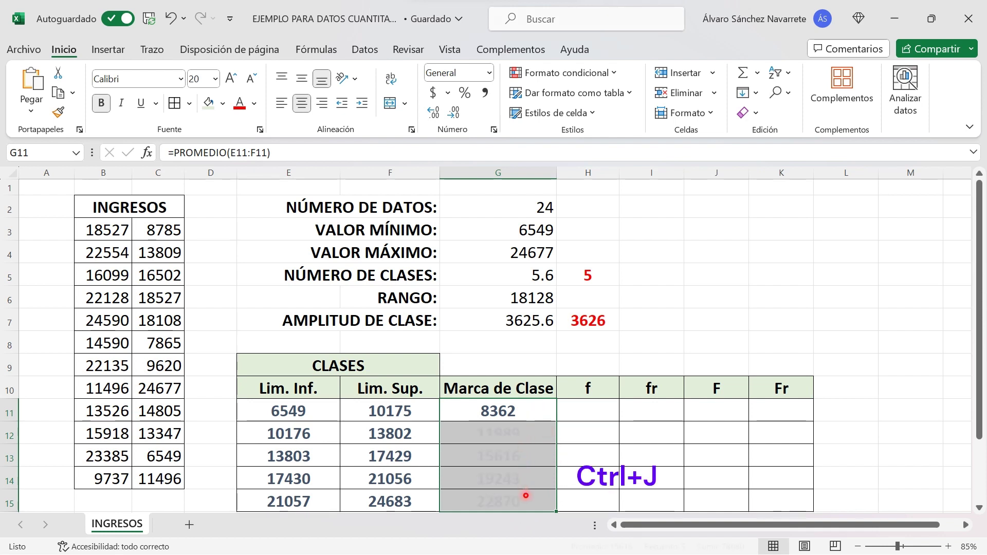
- Calculate the class frequencies in H11 with =FRECUENCIA(B3:C14,F11:F14) and the first relative frequency in I11 with =H11/G$2
{"action": "key", "text": "Up"}
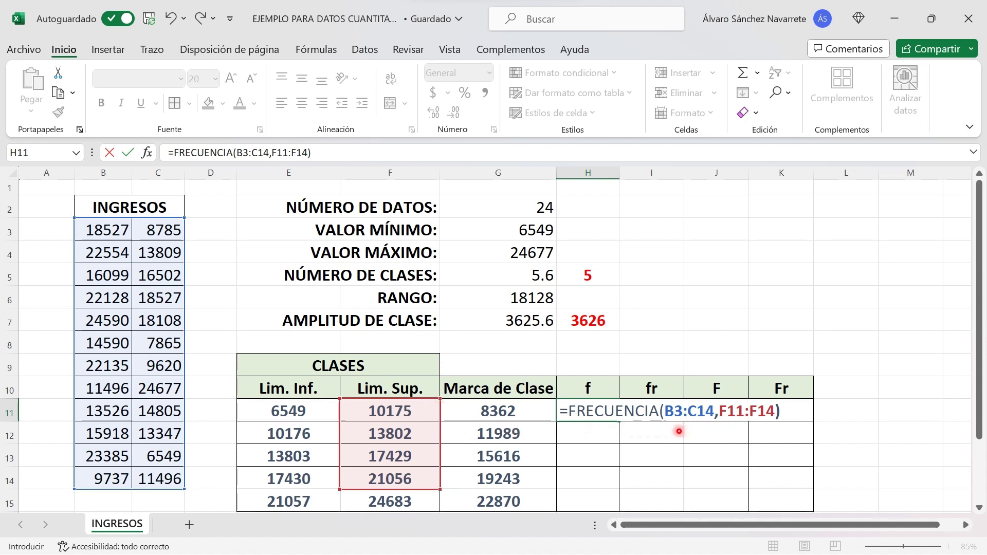
{"action": "key", "text": "Return"}
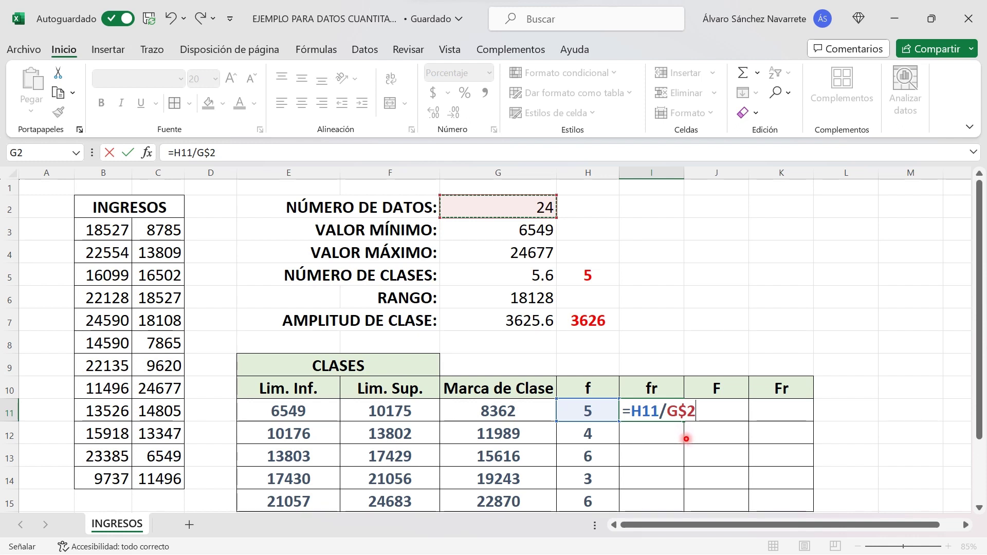
{"action": "key", "text": "ctrl+Return"}
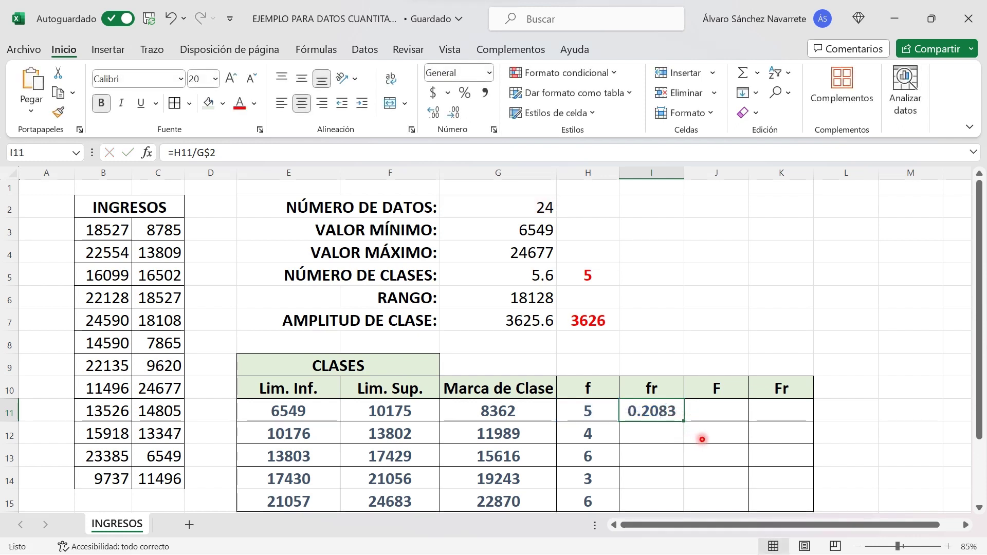
- Fill the relative frequency formula from I11 down to I15 and format those cells as percentages
{"action": "key", "text": "shift+Down"}
{"action": "key", "text": "shift+Down"}
{"action": "key", "text": "shift+Down"}
{"action": "key", "text": "shift+Down"}
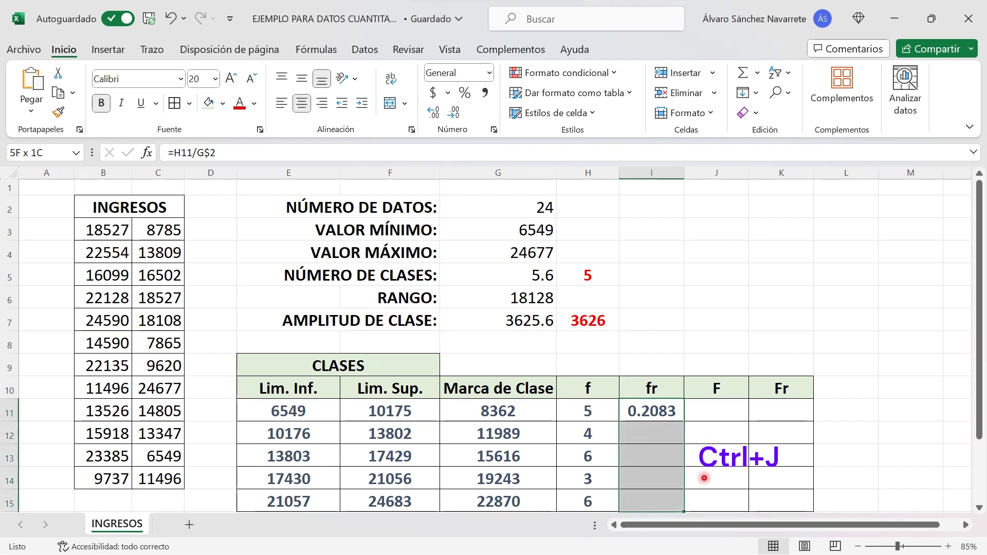
{"action": "key", "text": "ctrl+j"}
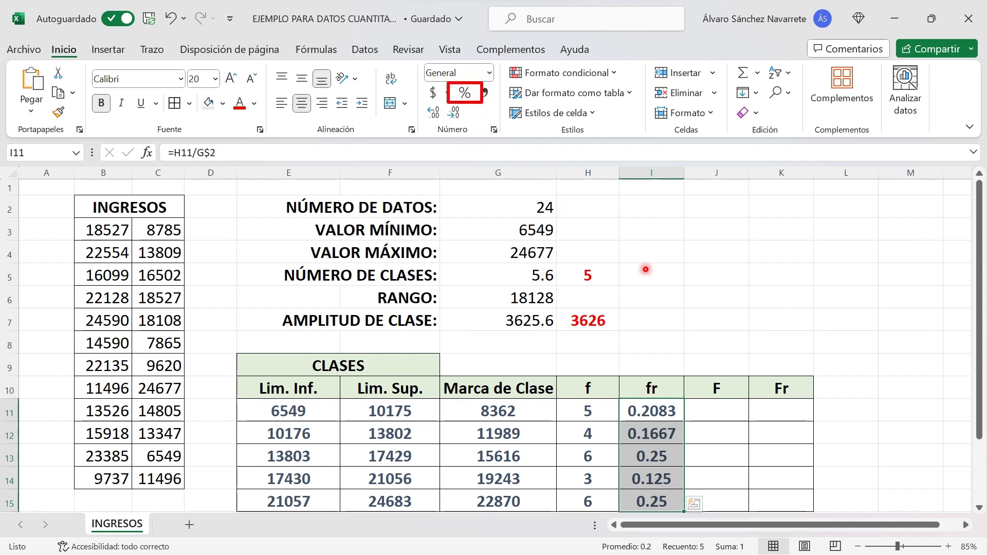
{"action": "left_click", "coordinate": [474, 99]}
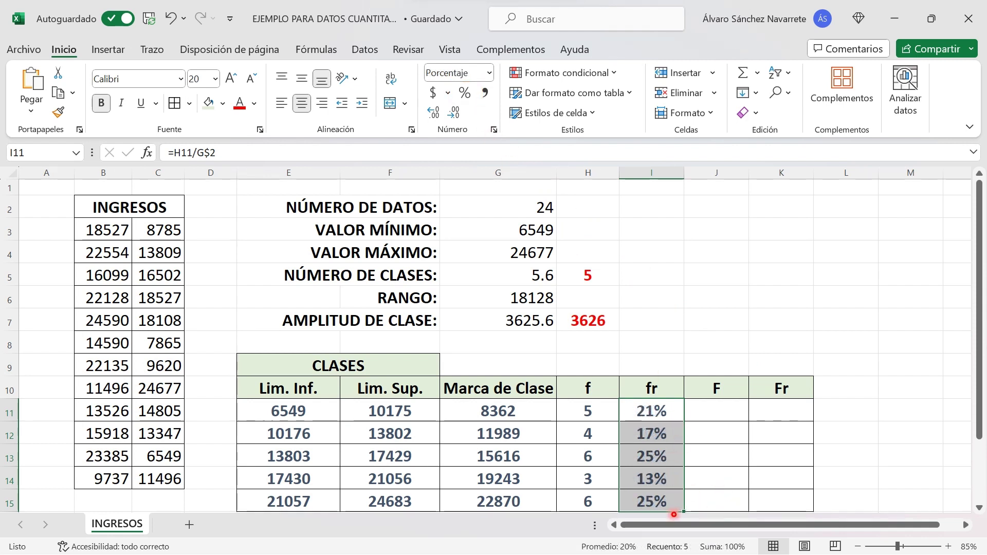
- Set the first cumulative frequency in J11 to =H11
{"action": "left_click", "coordinate": [716, 388]}
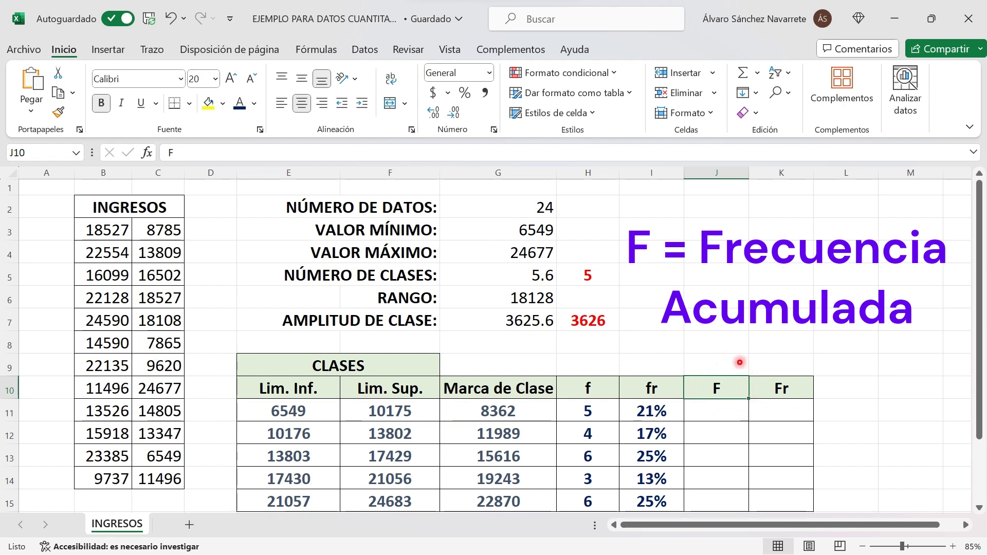
{"action": "left_click", "coordinate": [717, 414]}
{"action": "type", "text": "="}
{"action": "key", "text": "Left"}
{"action": "key", "text": "Left"}
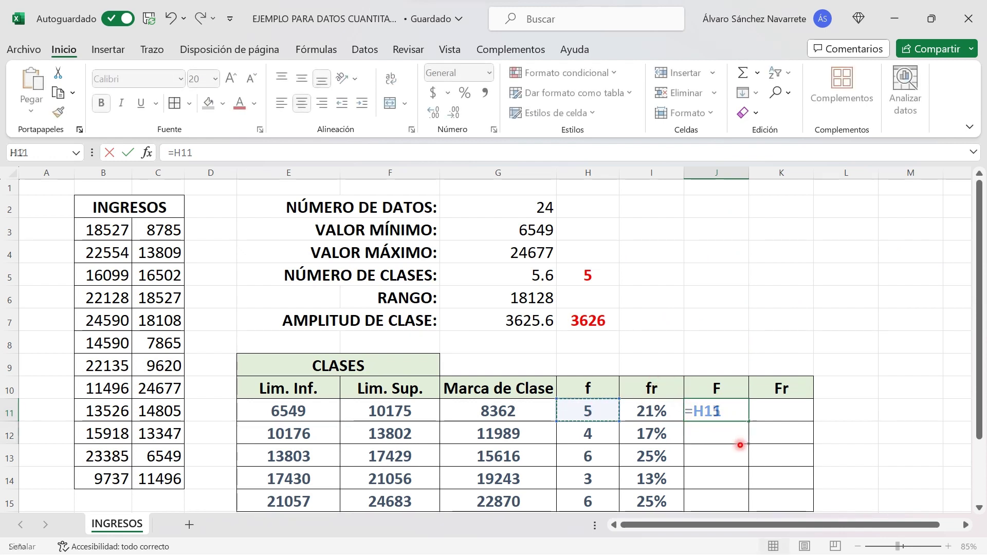
{"action": "key", "text": "Return"}
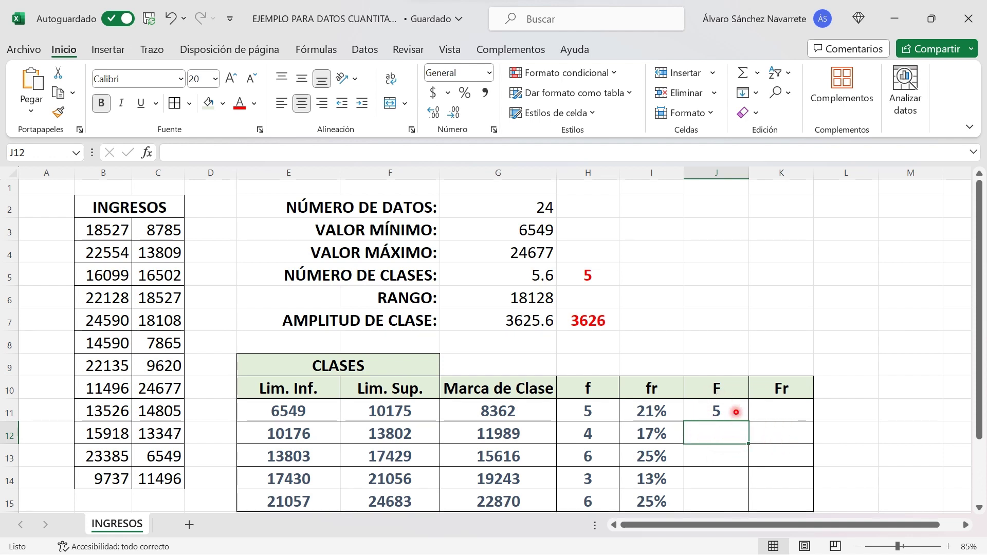
- Calculate the second cumulative frequency in J12 with =J11+H12
{"action": "type", "text": "=J11+"}
{"action": "left_click", "coordinate": [576, 434]}
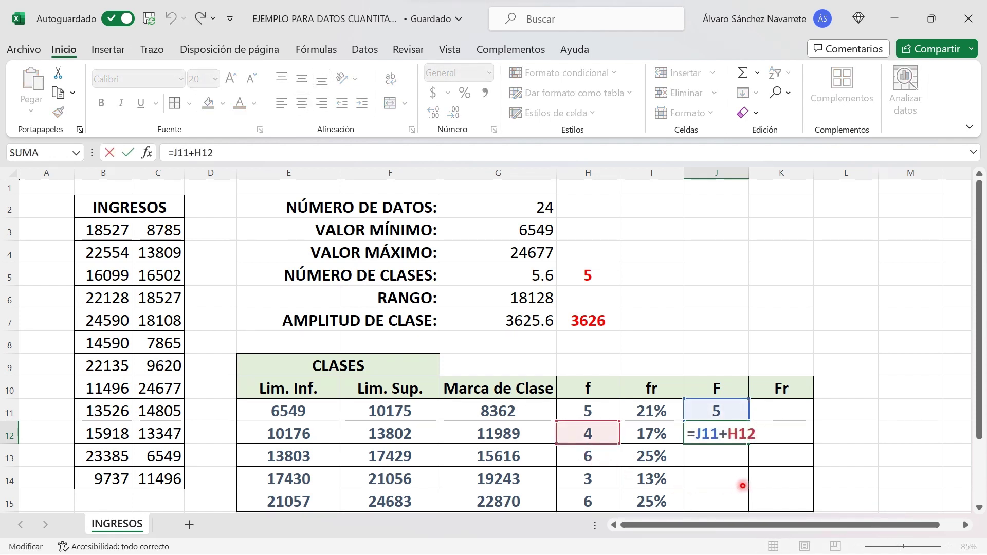
{"action": "key", "text": "ctrl+Return"}
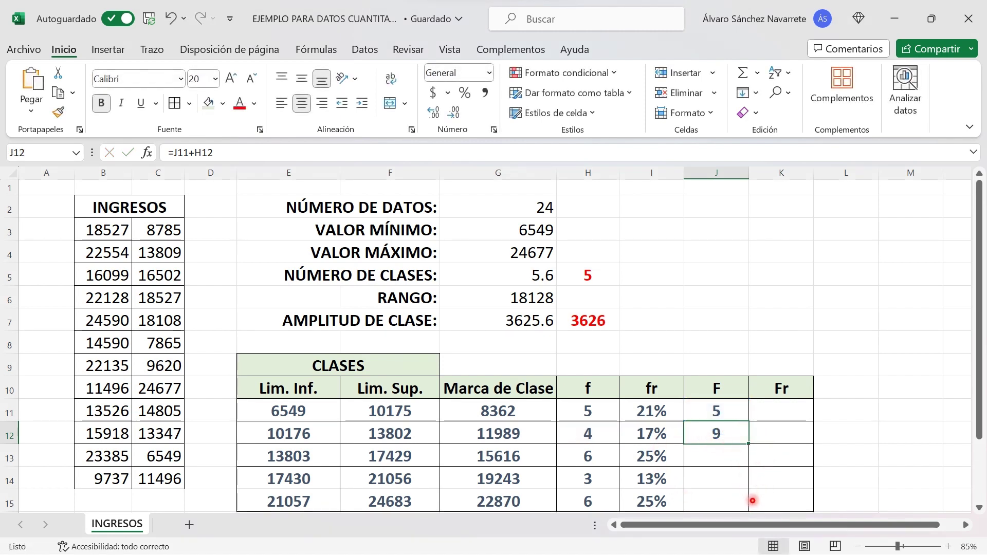
- Fill the cumulative frequency formula from J12 down to J15
{"action": "key", "text": "shift+Down"}
{"action": "key", "text": "shift+Down"}
{"action": "key", "text": "shift+Down"}
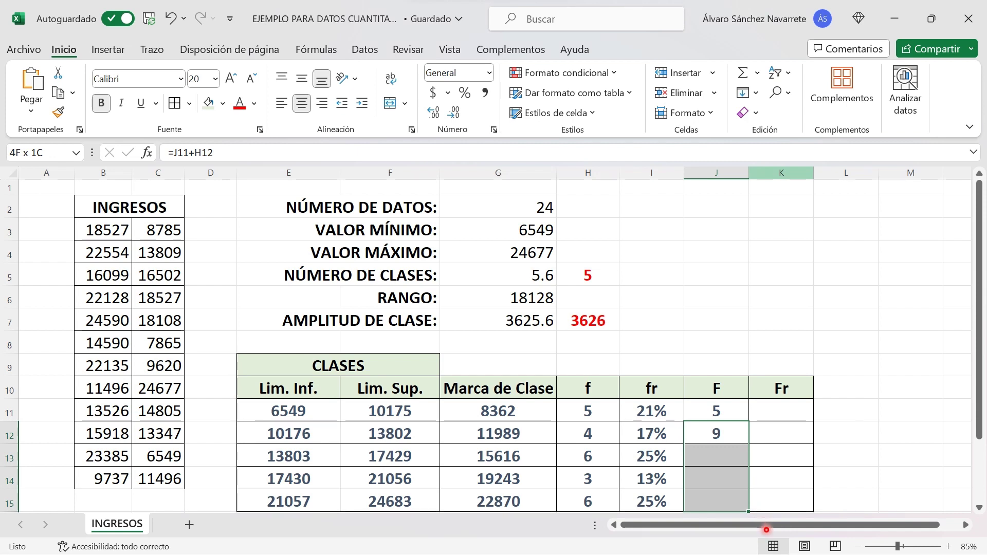
{"action": "left_click_drag", "start_coordinate": [766, 530], "coordinate": [766, 529]}
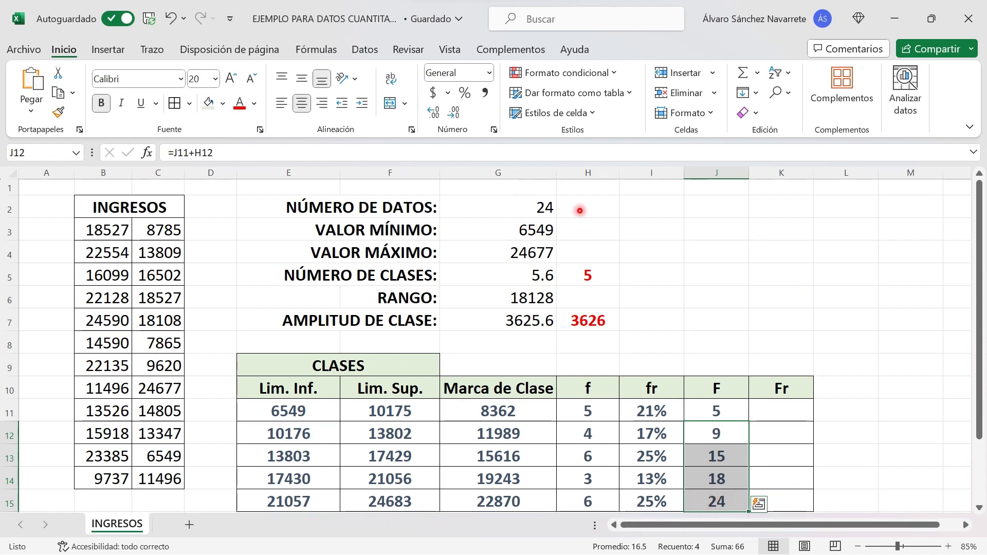
- Calculate the first two cumulative relative frequencies with =I11 in K11 and =K11+I12 in K12
{"action": "left_click", "coordinate": [781, 388]}
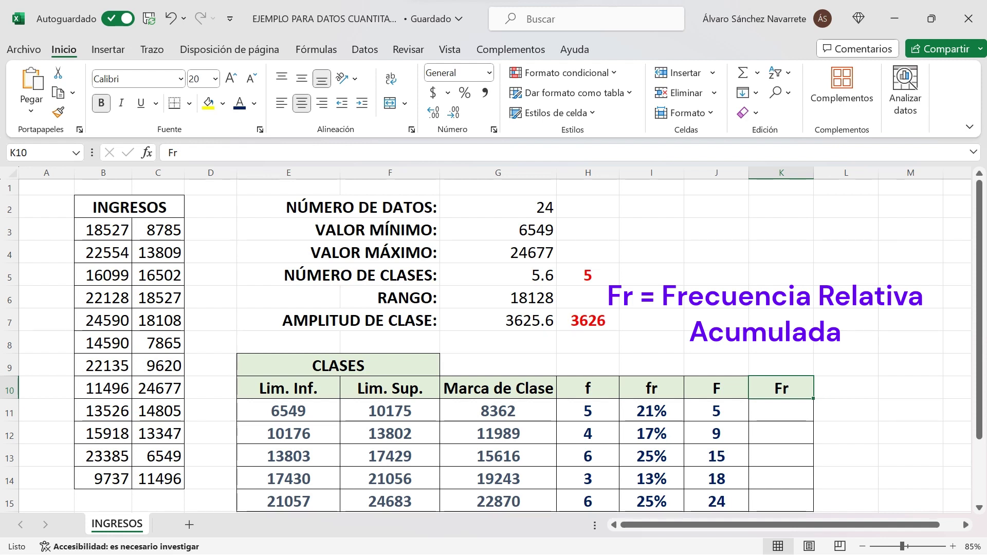
{"action": "double_click", "coordinate": [780, 410]}
{"action": "type", "text": "=I11"}
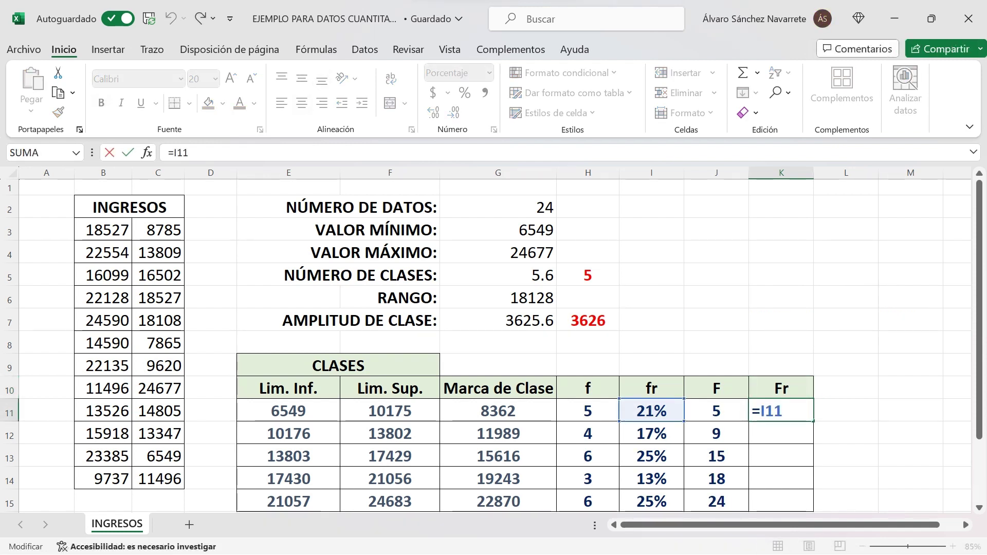
{"action": "key", "text": "Return"}
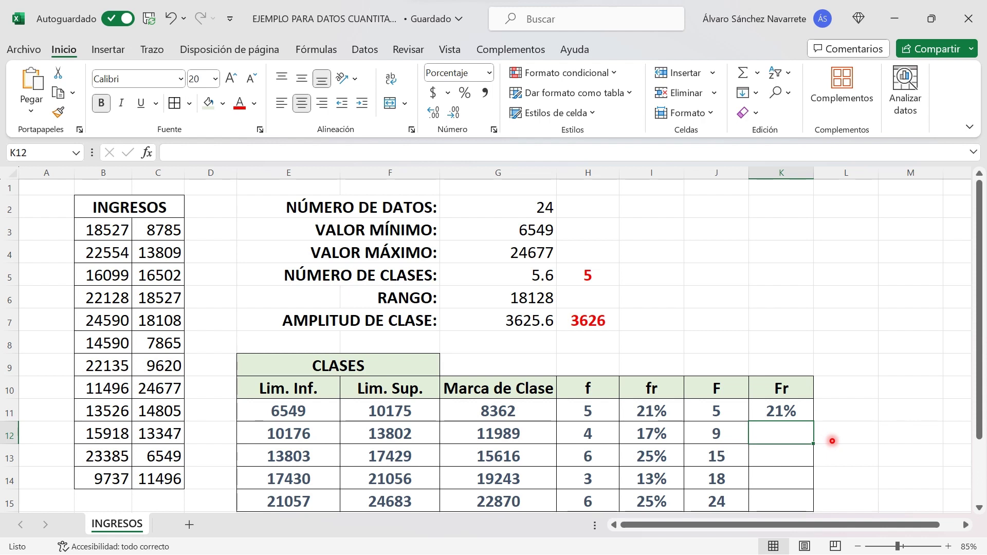
{"action": "type", "text": "=K11+I12"}
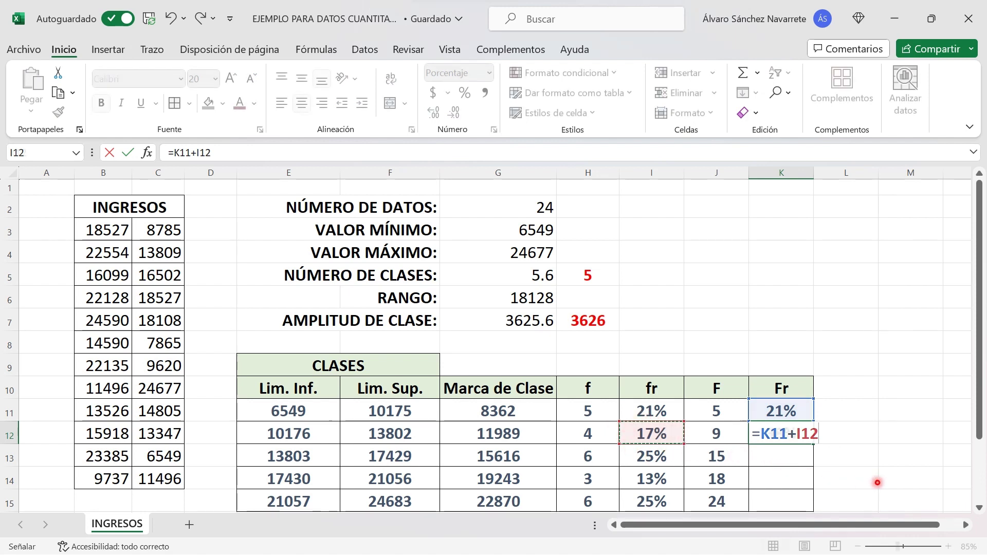
{"action": "key", "text": "ctrl+Return"}
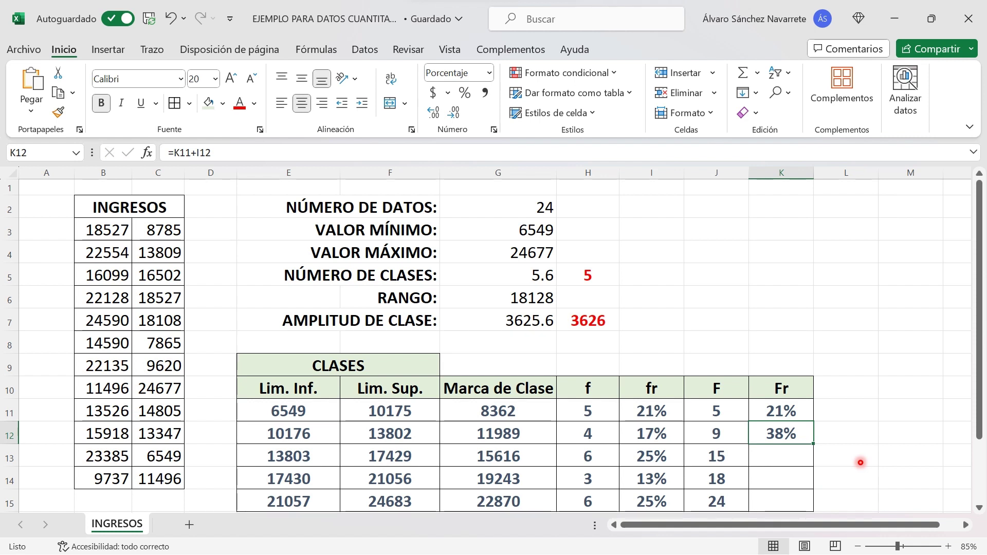
- Fill the cumulative relative frequency formula from K12 down to K15
{"action": "key", "text": "shift+Down"}
{"action": "key", "text": "shift+Down"}
{"action": "key", "text": "shift+Down"}
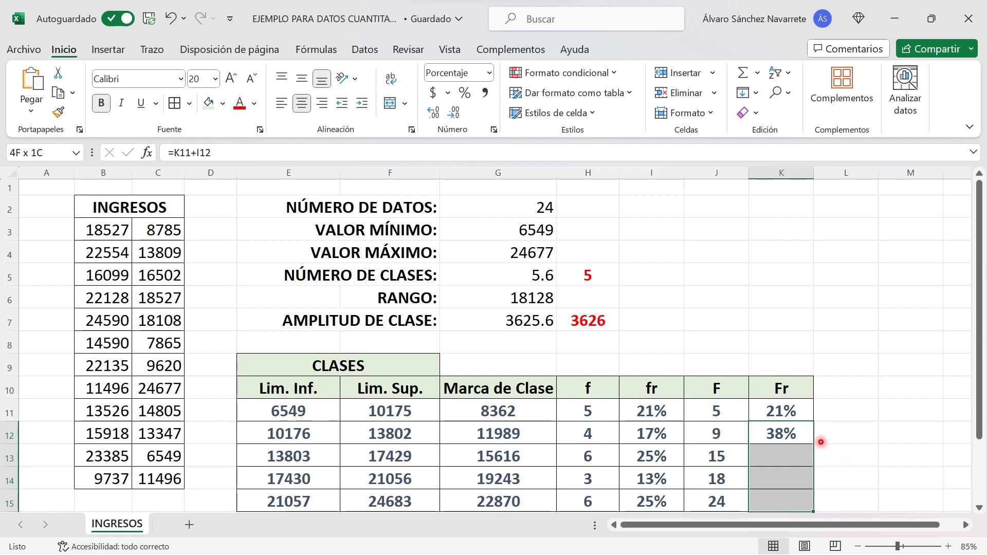
{"action": "key", "text": "ctrl+j"}
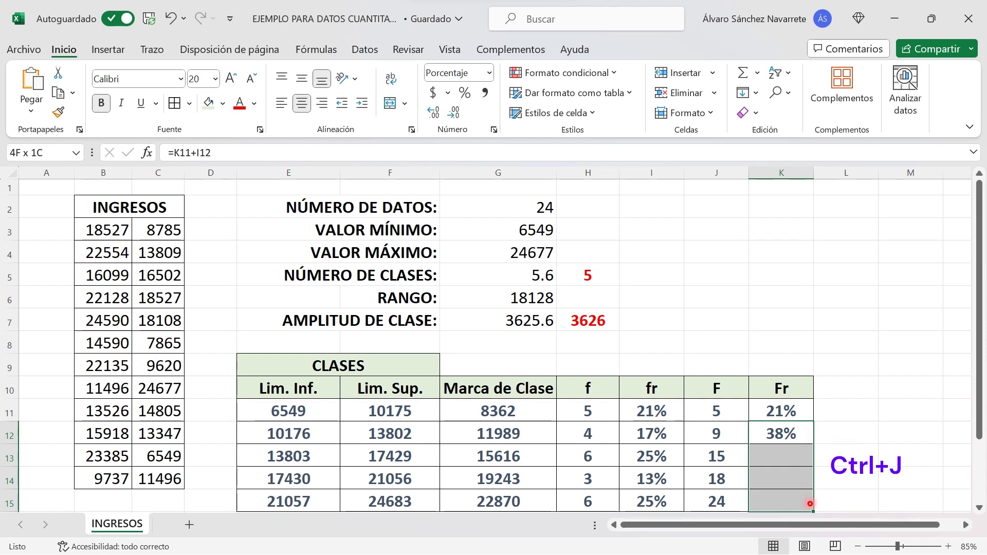